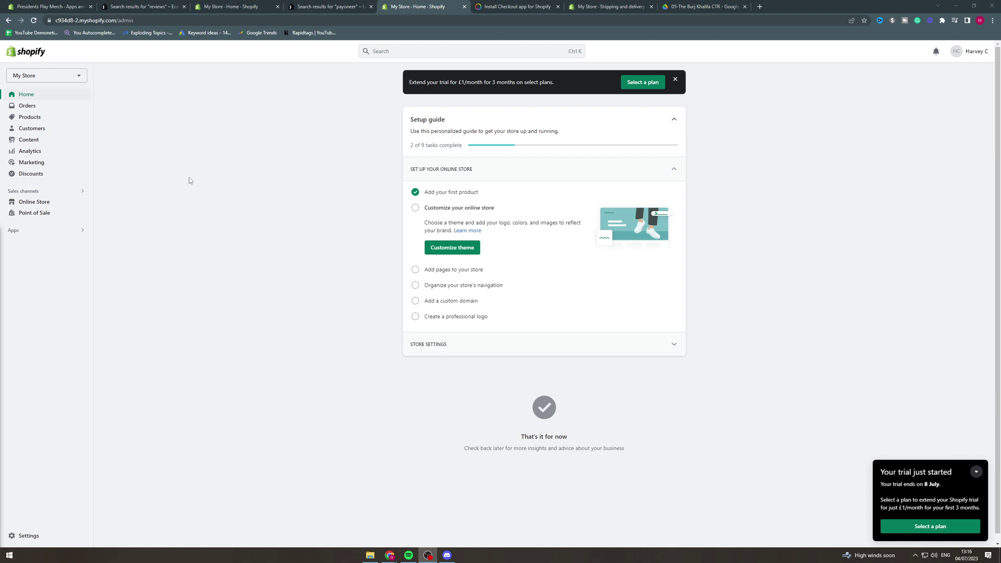
Open Payments settings, browse all other providers, then scroll to Supported payment methods
{"action": "left_click", "coordinate": [29, 536]}
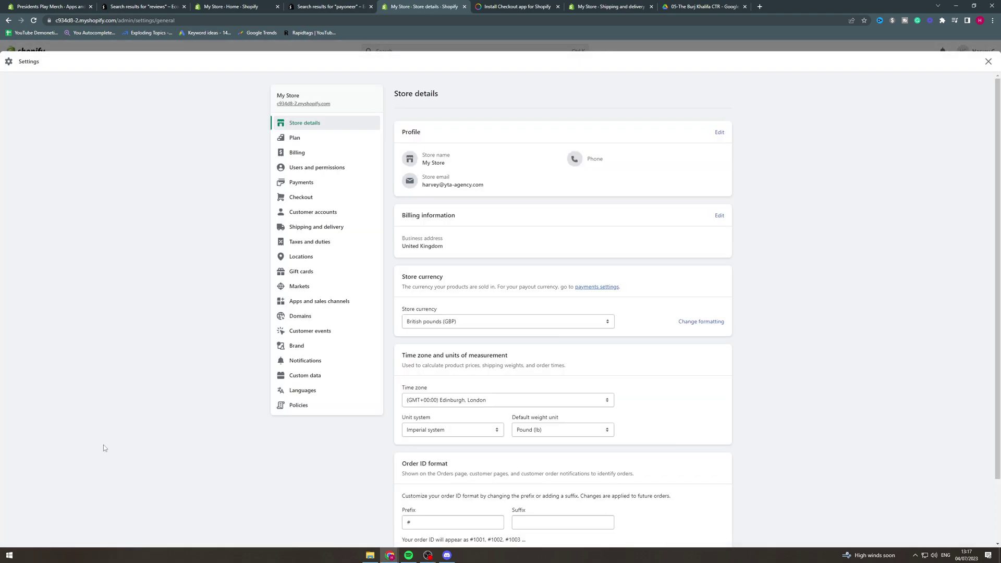
{"action": "left_click", "coordinate": [287, 184]}
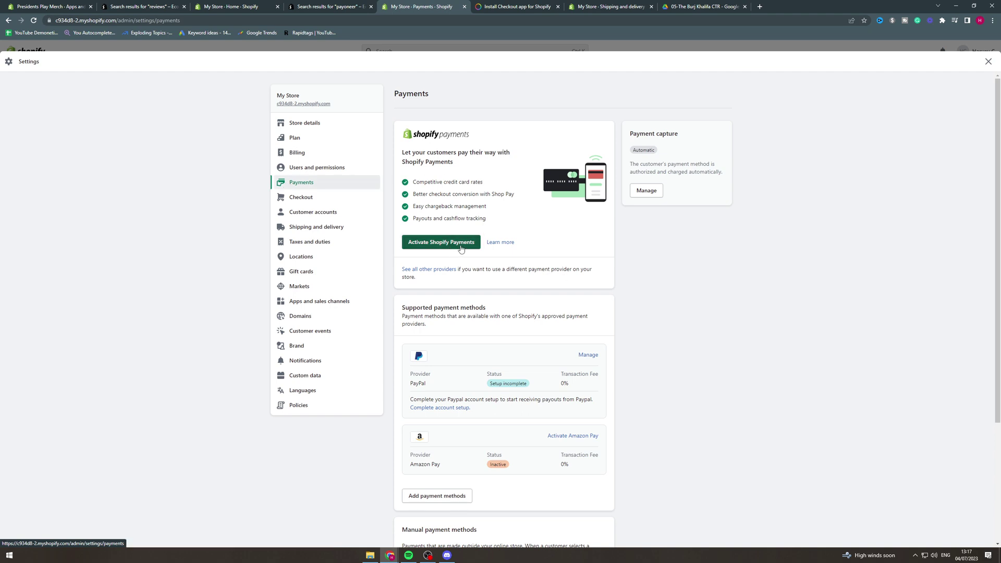
{"action": "left_click", "coordinate": [441, 270]}
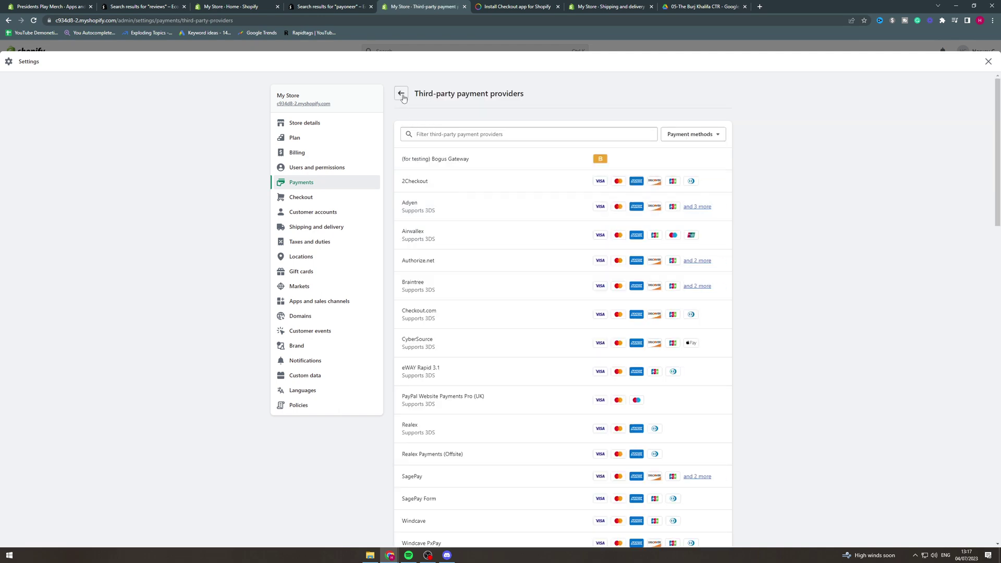
{"action": "left_click", "coordinate": [401, 94]}
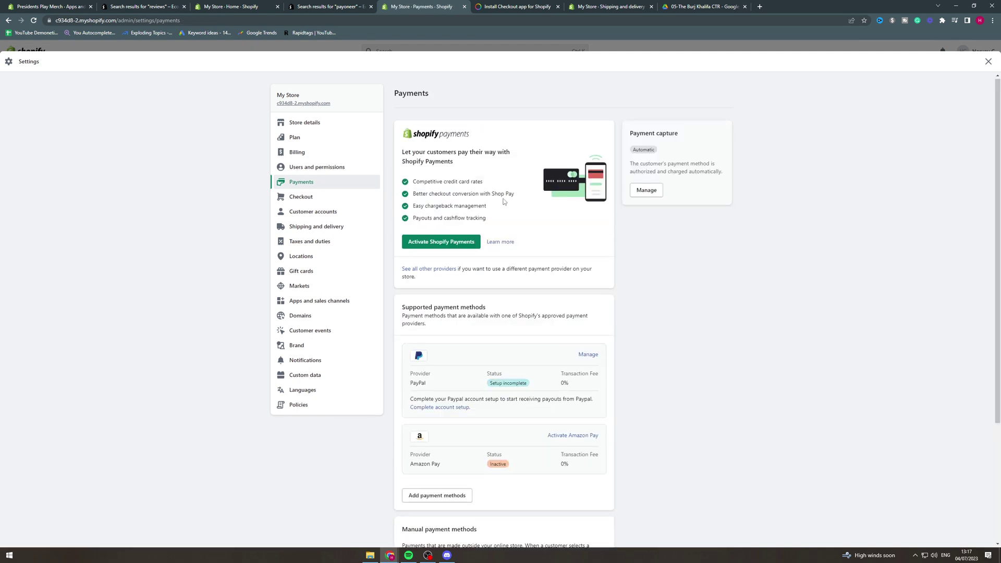
{"action": "scroll", "coordinate": [469, 234], "scroll_direction": "down", "scroll_amount": 3}
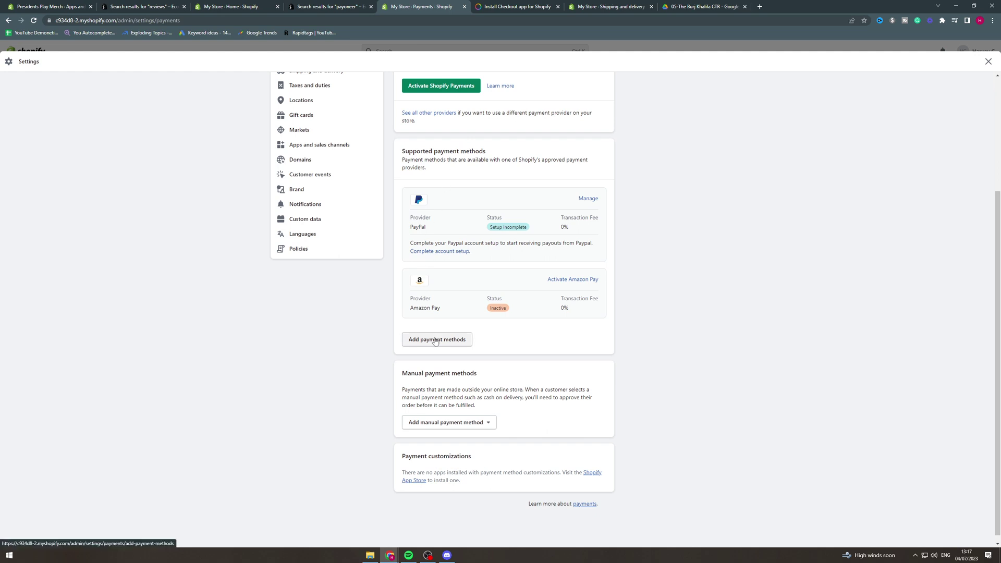
Search payment providers for 'payo' and select Payoneer Checkout
{"action": "left_click", "coordinate": [436, 340]}
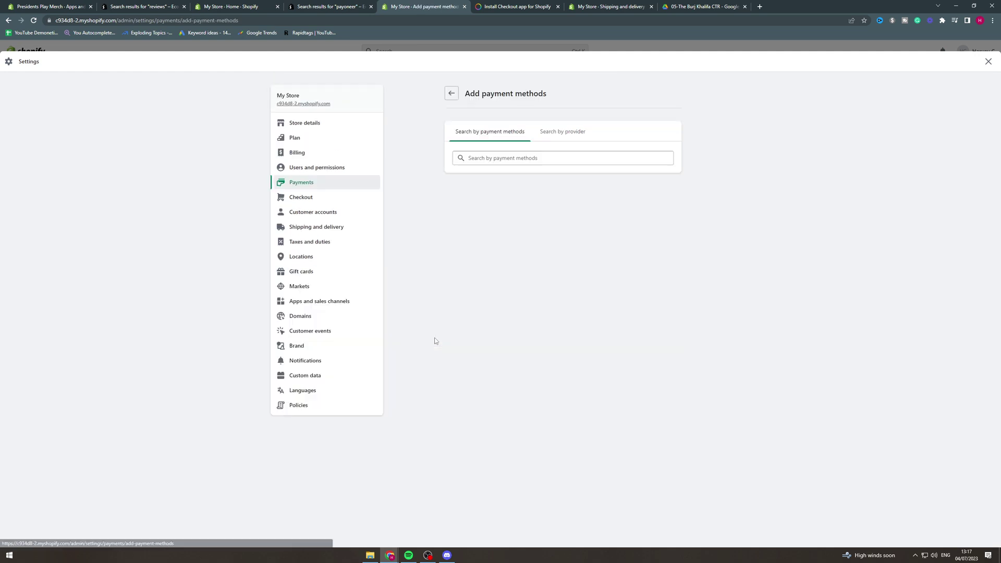
{"action": "left_click", "coordinate": [560, 135]}
{"action": "left_click", "coordinate": [530, 157]}
{"action": "type", "text": "p"}
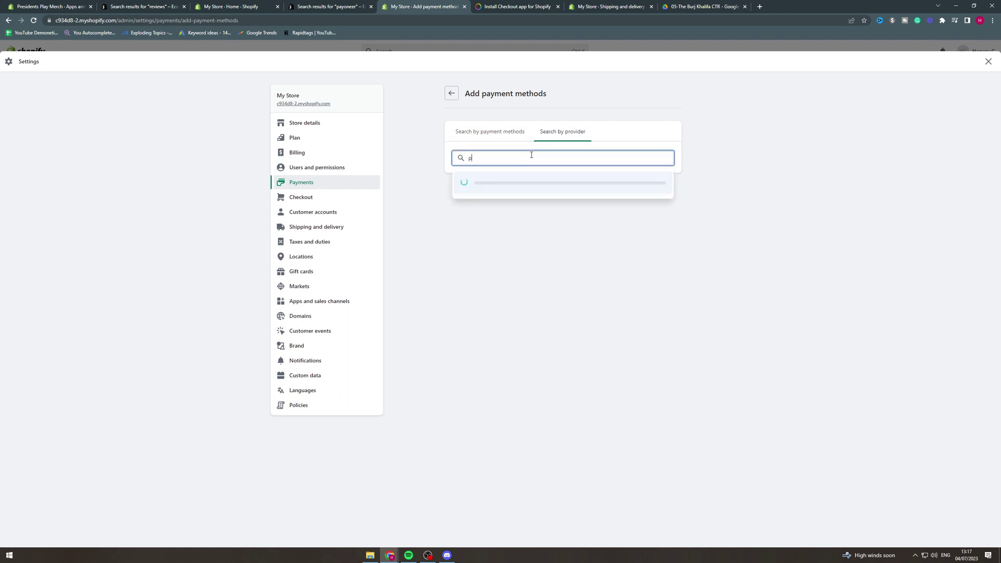
{"action": "type", "text": "ayo"}
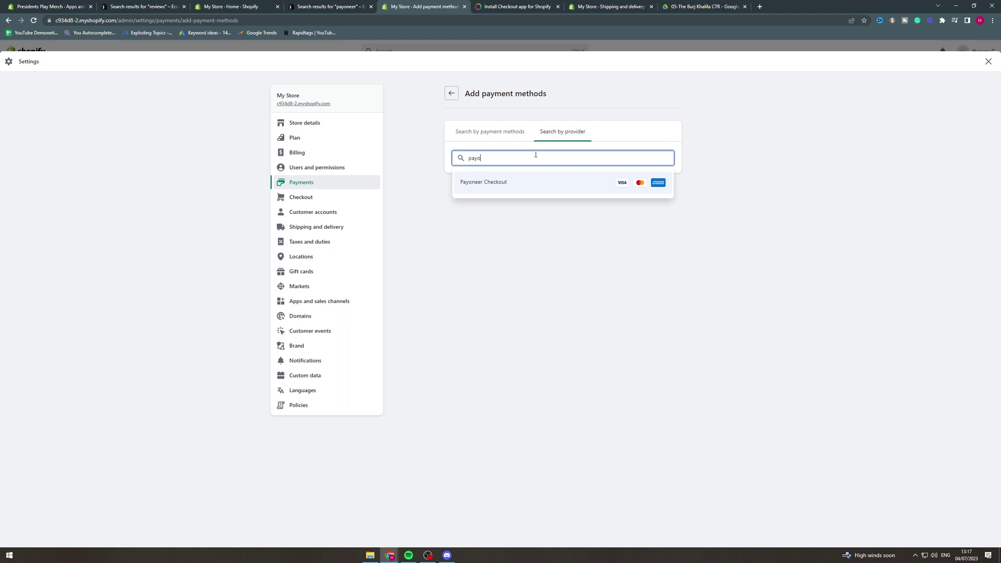
{"action": "left_click", "coordinate": [530, 182]}
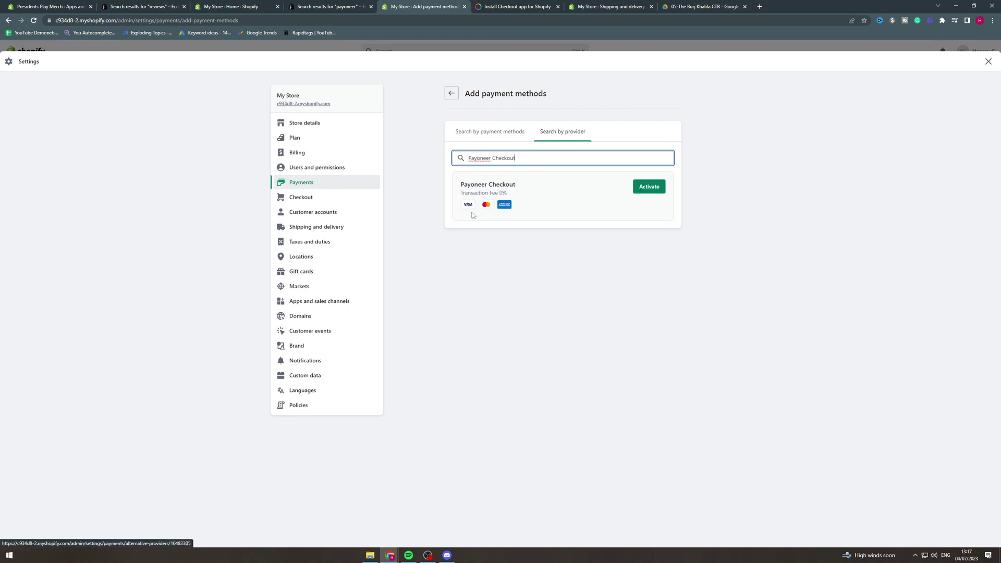
Activate the Payoneer Checkout result to open its provider page
{"action": "left_click", "coordinate": [651, 185]}
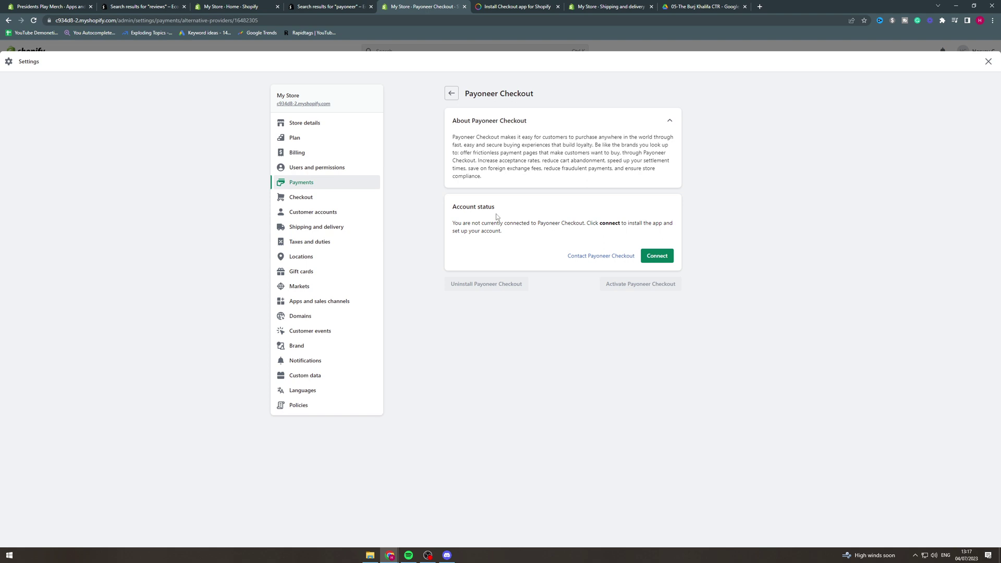
Connect the store to Payoneer Checkout and install its app
{"action": "left_click", "coordinate": [656, 256]}
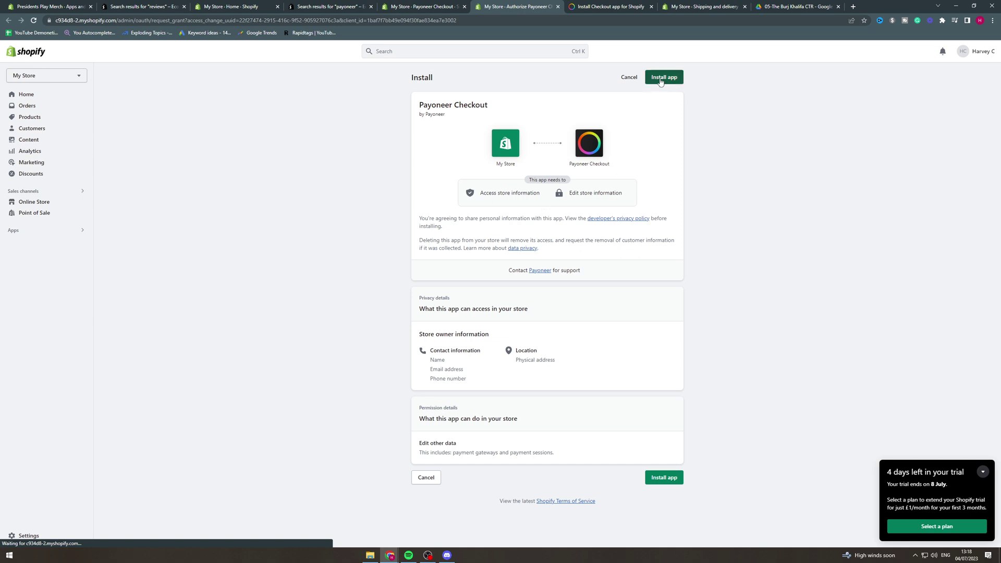
{"action": "left_click", "coordinate": [661, 78]}
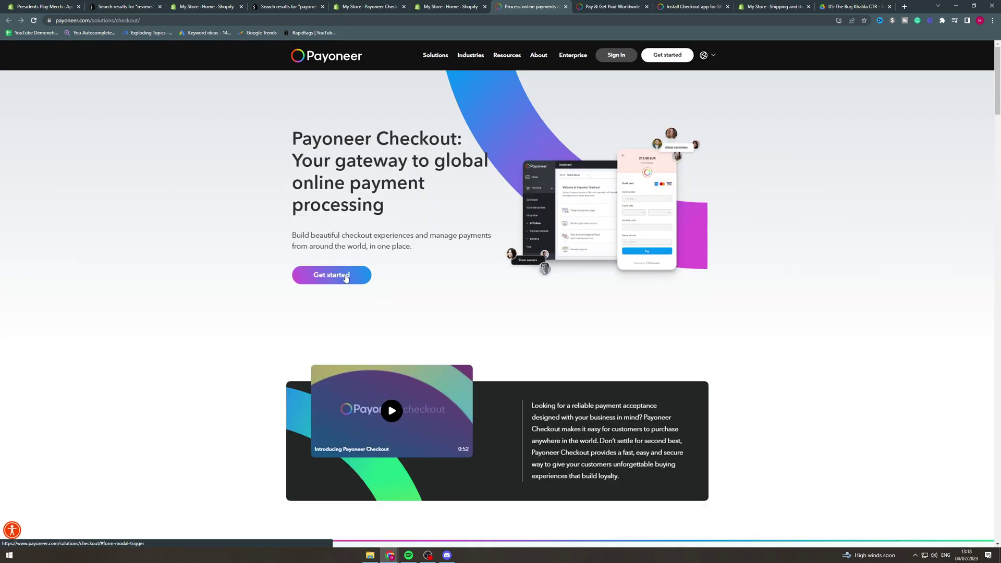
{"action": "left_click", "coordinate": [345, 274]}
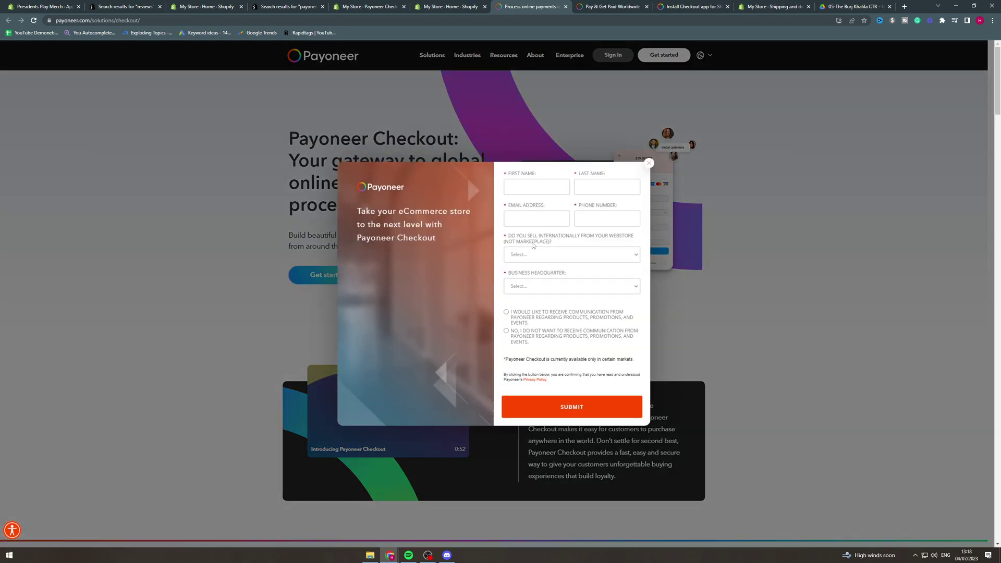
{"action": "scroll", "coordinate": [589, 185], "scroll_direction": "down", "scroll_amount": 3}
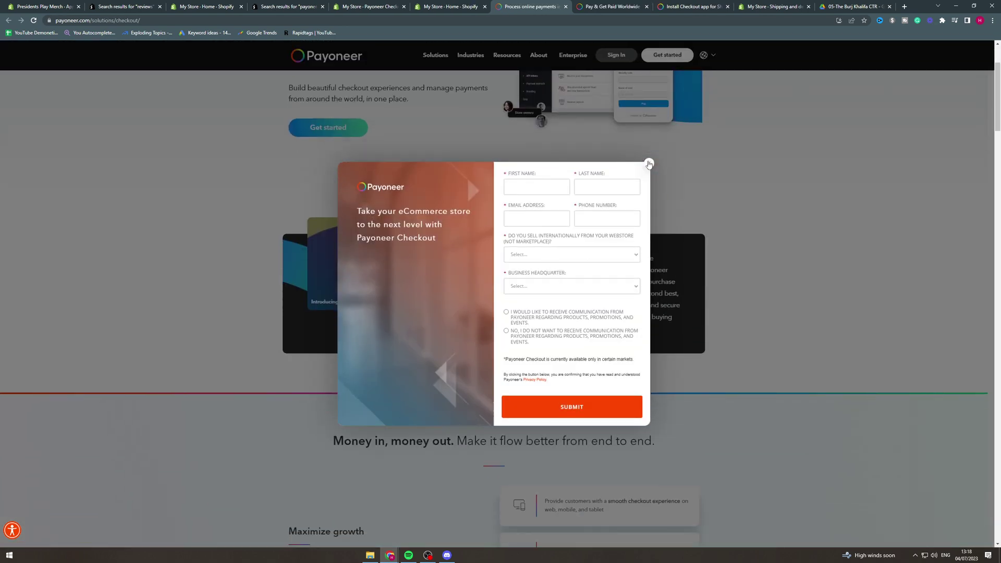
{"action": "left_click", "coordinate": [649, 164]}
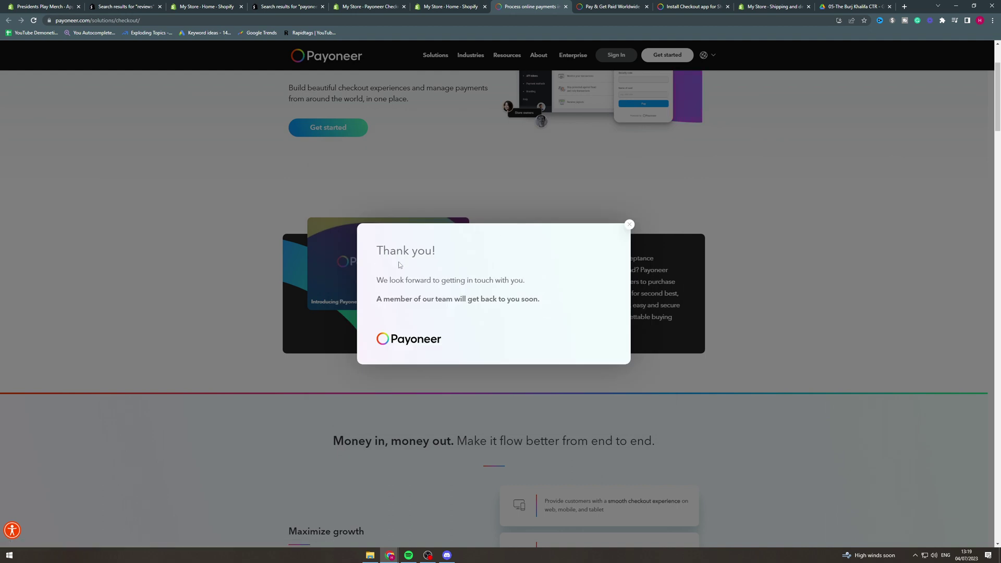
{"action": "scroll", "coordinate": [498, 335], "scroll_direction": "down", "scroll_amount": 2}
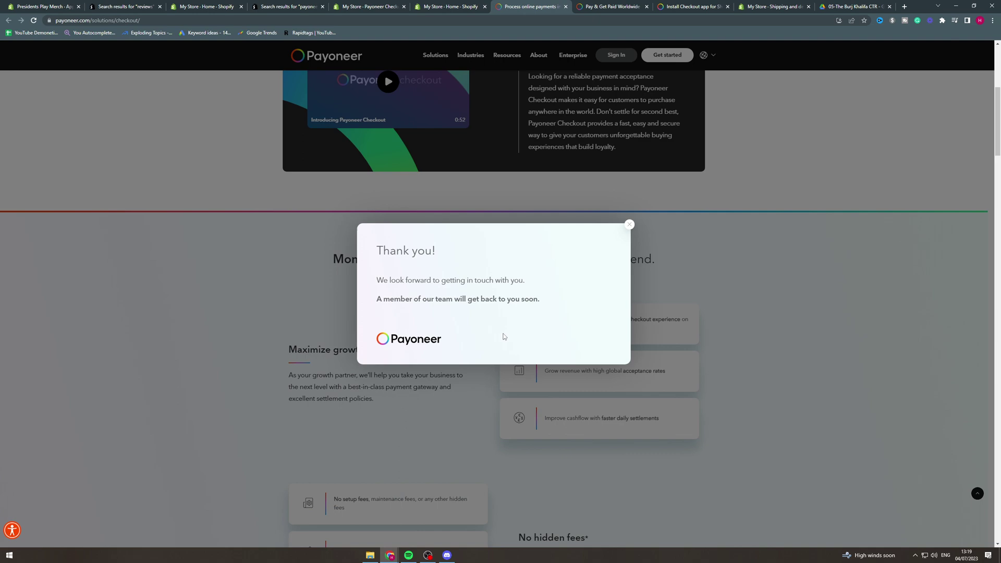
Dismiss the thank-you message and scroll through the Payoneer Checkout product page
{"action": "left_click", "coordinate": [629, 224]}
{"action": "scroll", "coordinate": [491, 273], "scroll_direction": "up", "scroll_amount": 5}
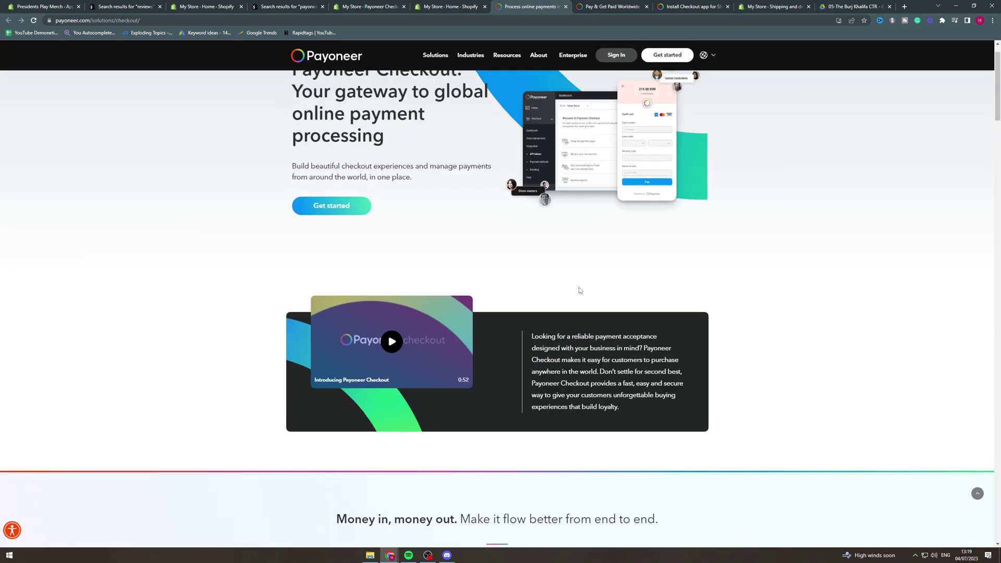
{"action": "scroll", "coordinate": [490, 274], "scroll_direction": "down", "scroll_amount": 1}
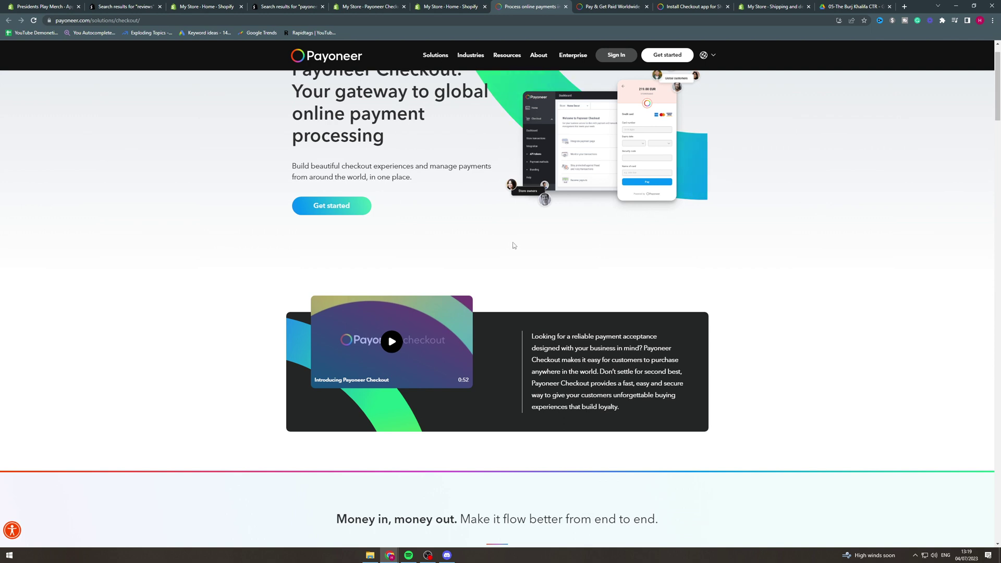
{"action": "scroll", "coordinate": [513, 246], "scroll_direction": "up", "scroll_amount": 1}
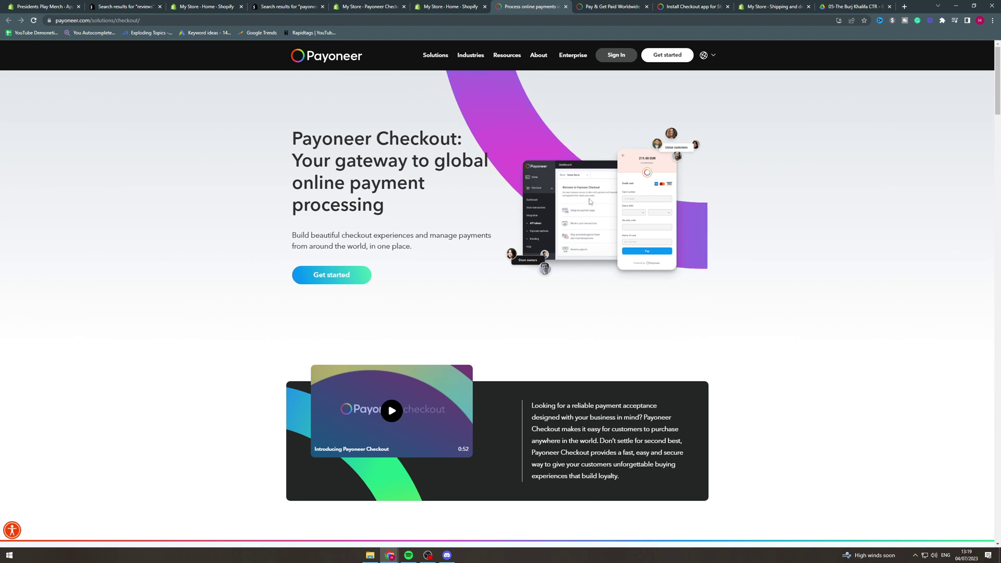
{"action": "scroll", "coordinate": [583, 230], "scroll_direction": "down", "scroll_amount": 4}
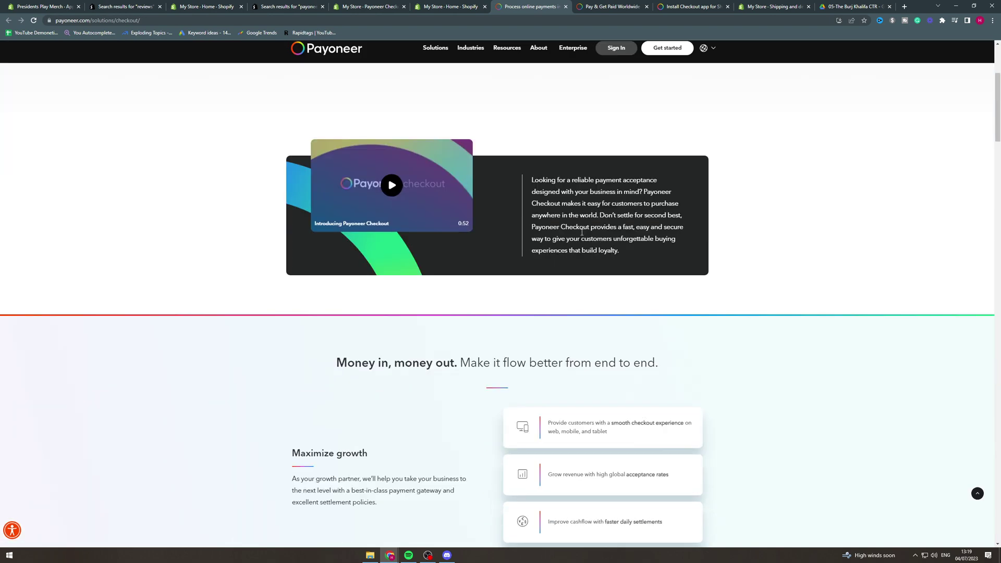
{"action": "scroll", "coordinate": [581, 235], "scroll_direction": "down", "scroll_amount": 4}
{"action": "scroll", "coordinate": [581, 235], "scroll_direction": "down", "scroll_amount": 4}
{"action": "scroll", "coordinate": [578, 235], "scroll_direction": "down", "scroll_amount": 5}
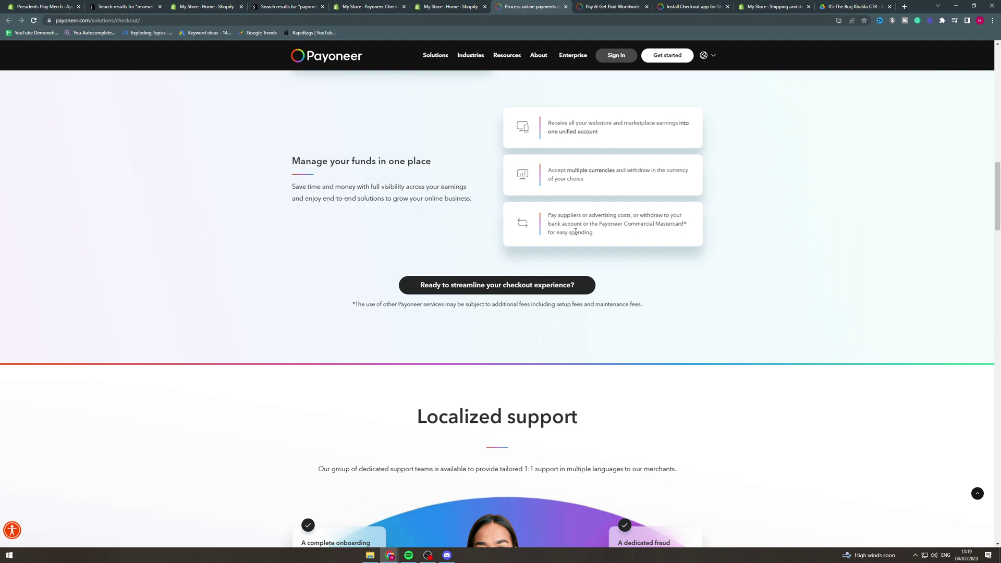
{"action": "scroll", "coordinate": [575, 234], "scroll_direction": "down", "scroll_amount": 3}
{"action": "scroll", "coordinate": [574, 237], "scroll_direction": "down", "scroll_amount": 5}
{"action": "scroll", "coordinate": [570, 239], "scroll_direction": "down", "scroll_amount": 3}
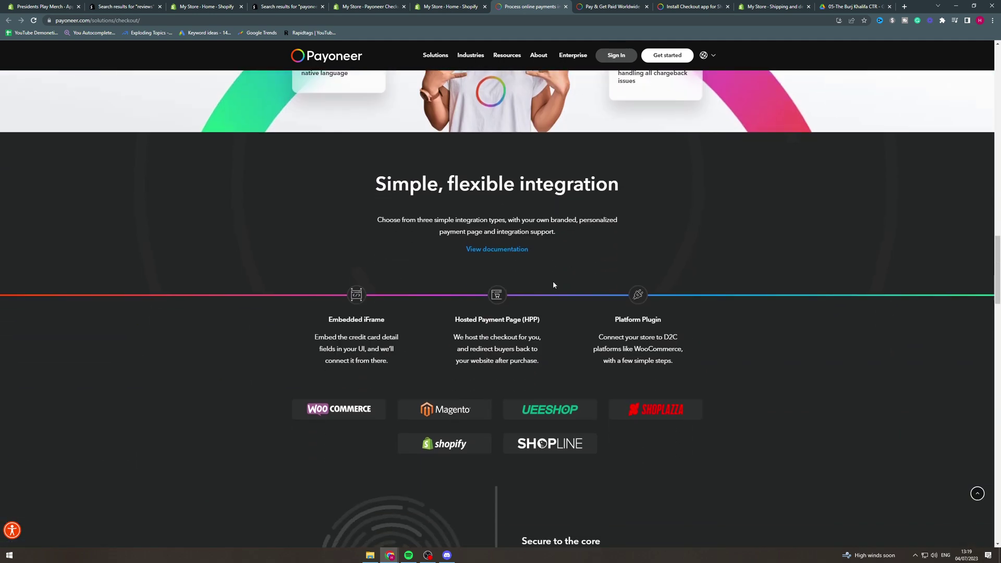
{"action": "scroll", "coordinate": [571, 281], "scroll_direction": "down", "scroll_amount": 3}
{"action": "scroll", "coordinate": [652, 297], "scroll_direction": "down", "scroll_amount": 1}
{"action": "scroll", "coordinate": [653, 297], "scroll_direction": "down", "scroll_amount": 1}
{"action": "scroll", "coordinate": [626, 350], "scroll_direction": "down", "scroll_amount": 4}
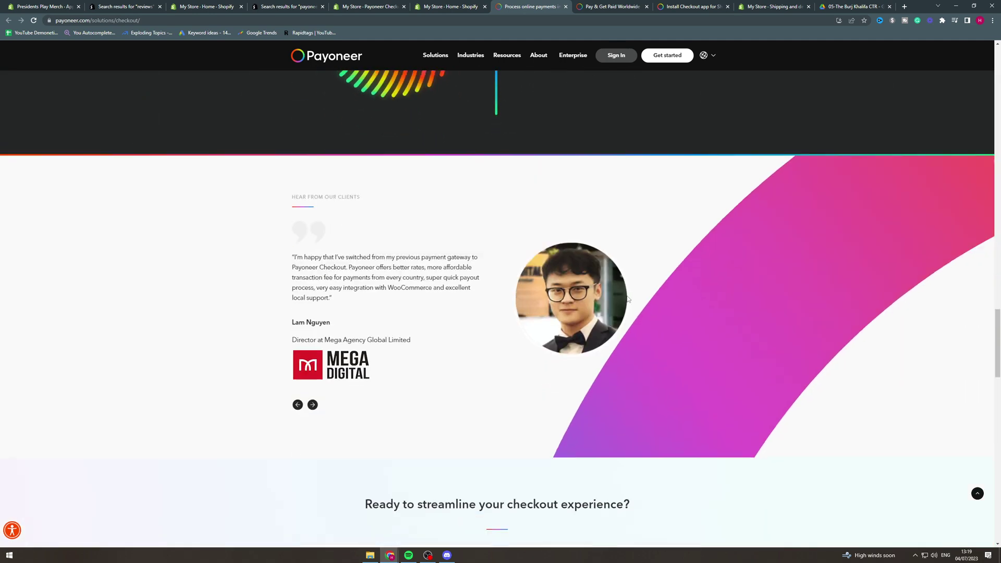
{"action": "scroll", "coordinate": [604, 402], "scroll_direction": "down", "scroll_amount": 4}
{"action": "scroll", "coordinate": [604, 402], "scroll_direction": "down", "scroll_amount": 5}
Return to the top of the Checkout page and switch to the Payoneer home page
{"action": "scroll", "coordinate": [702, 193], "scroll_direction": "up", "scroll_amount": 1}
{"action": "key", "text": "Home"}
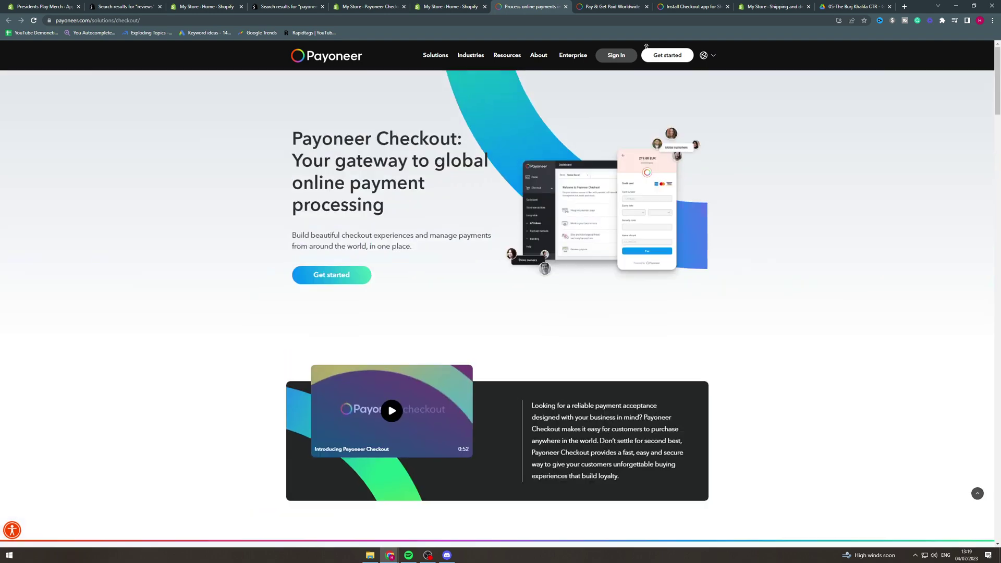
{"action": "left_click", "coordinate": [586, 6]}
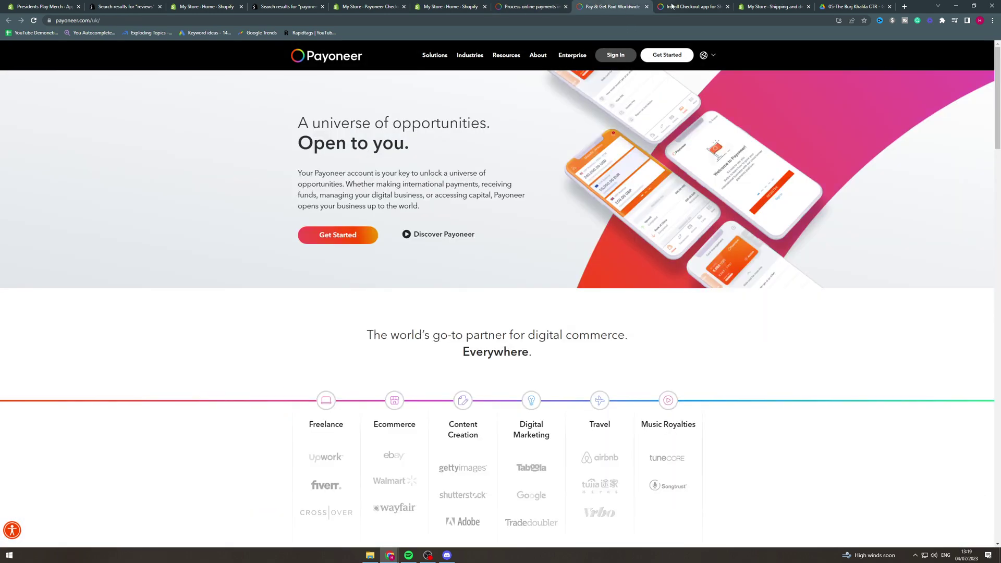
Review the Shopify install guide's prerequisites, highlighting the USD $10,000 volume requirement
{"action": "left_click", "coordinate": [672, 6]}
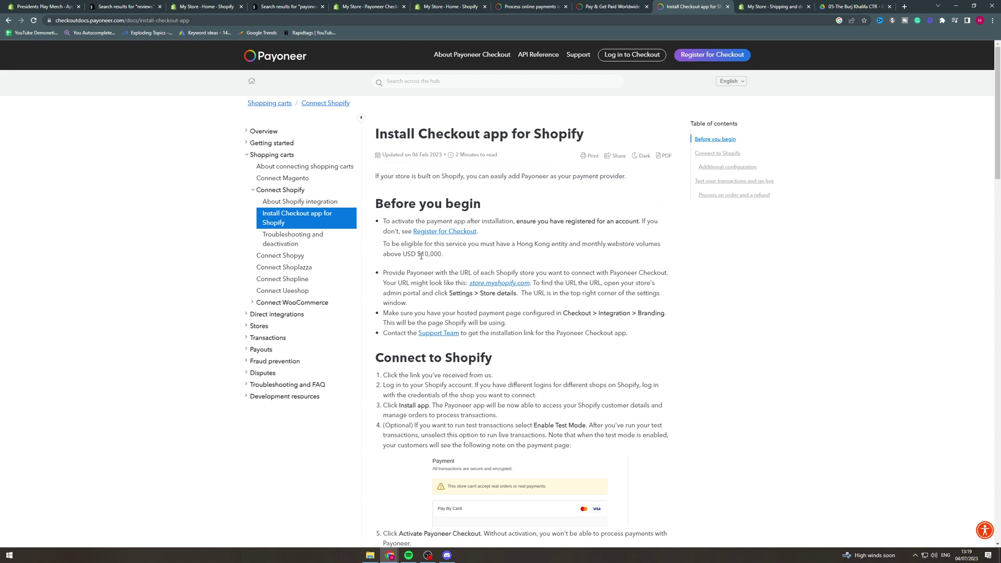
{"action": "left_click_drag", "start_coordinate": [419, 256], "coordinate": [441, 254]}
{"action": "left_click", "coordinate": [441, 254]}
{"action": "scroll", "coordinate": [414, 269], "scroll_direction": "down", "scroll_amount": 2}
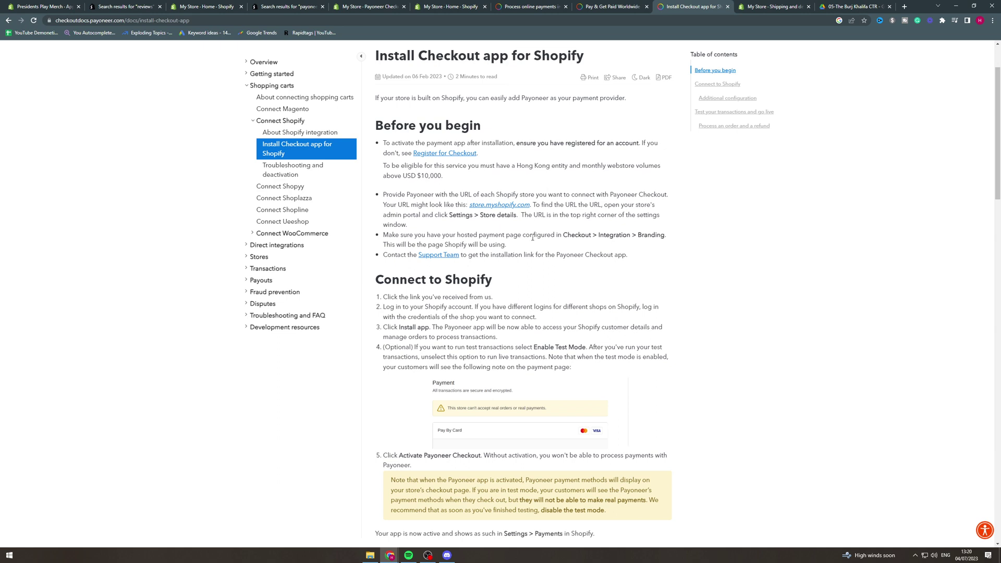
{"action": "left_click_drag", "start_coordinate": [556, 234], "coordinate": [632, 235]}
{"action": "left_click", "coordinate": [428, 241]}
{"action": "left_click_drag", "start_coordinate": [428, 241], "coordinate": [556, 245]}
{"action": "left_click", "coordinate": [488, 244]}
{"action": "left_click", "coordinate": [500, 248]}
{"action": "left_click_drag", "start_coordinate": [404, 255], "coordinate": [556, 255]}
{"action": "double_click", "coordinate": [563, 255]}
{"action": "left_click", "coordinate": [480, 256]}
{"action": "scroll", "coordinate": [490, 258], "scroll_direction": "down", "scroll_amount": 3}
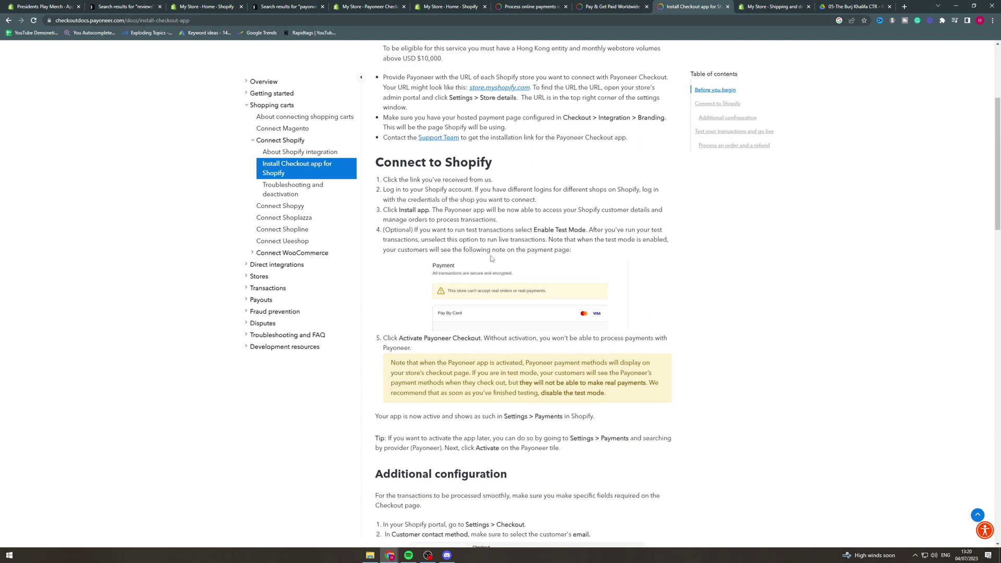
{"action": "left_click_drag", "start_coordinate": [448, 180], "coordinate": [447, 253]}
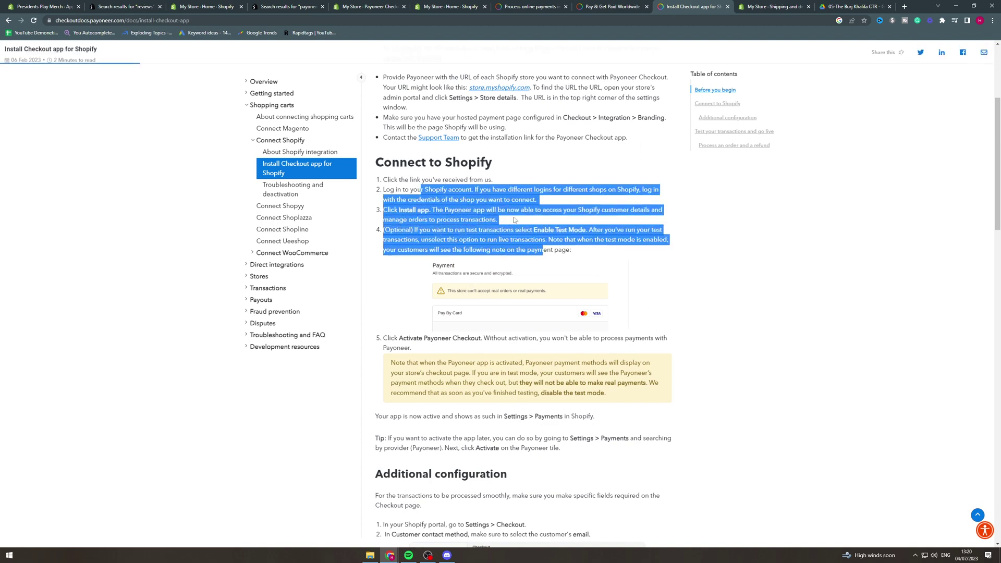
{"action": "left_click", "coordinate": [446, 254]}
{"action": "scroll", "coordinate": [452, 199], "scroll_direction": "down", "scroll_amount": 5}
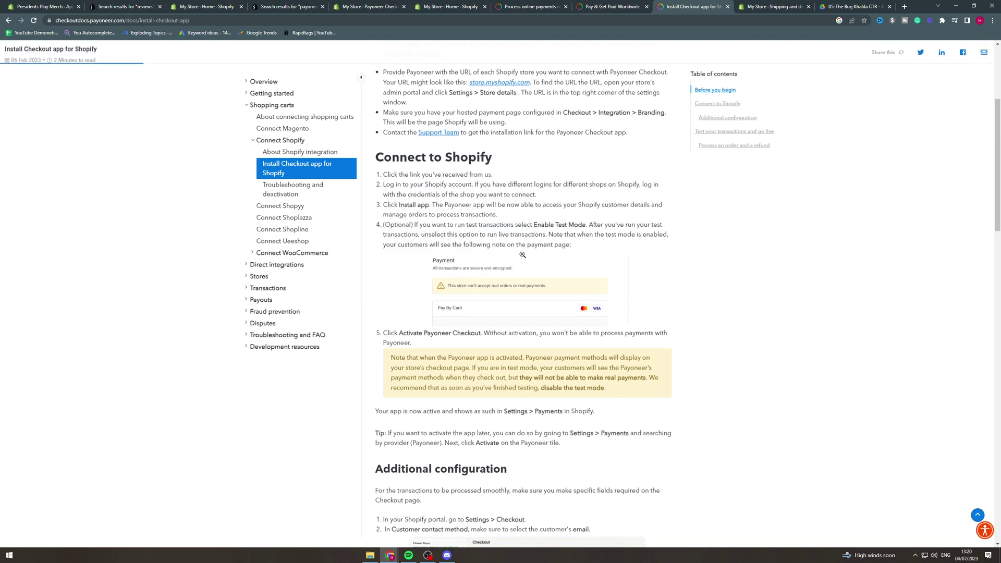
{"action": "scroll", "coordinate": [396, 215], "scroll_direction": "down", "scroll_amount": 1}
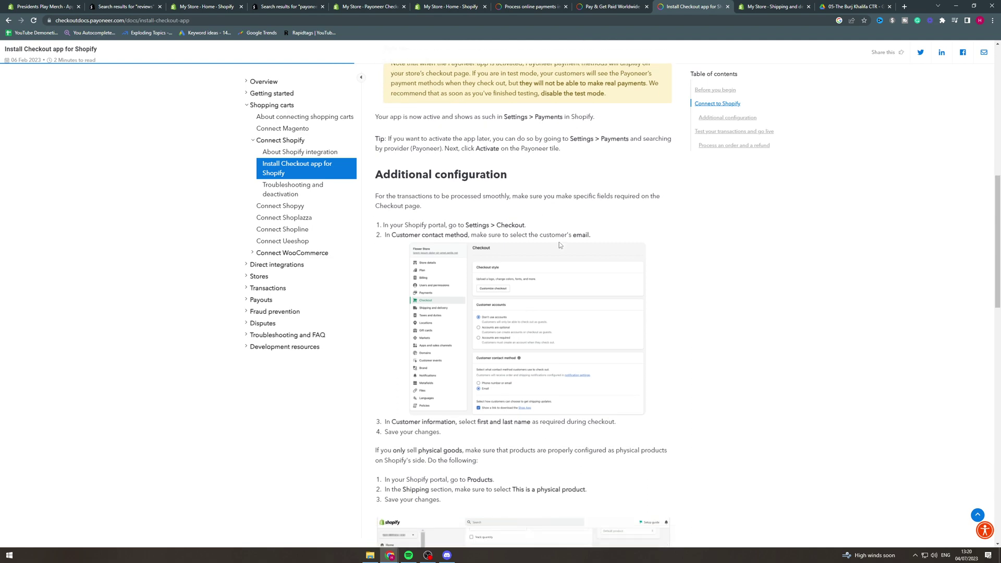
{"action": "scroll", "coordinate": [443, 240], "scroll_direction": "down", "scroll_amount": 2}
{"action": "scroll", "coordinate": [495, 265], "scroll_direction": "down", "scroll_amount": 2}
{"action": "scroll", "coordinate": [496, 265], "scroll_direction": "down", "scroll_amount": 3}
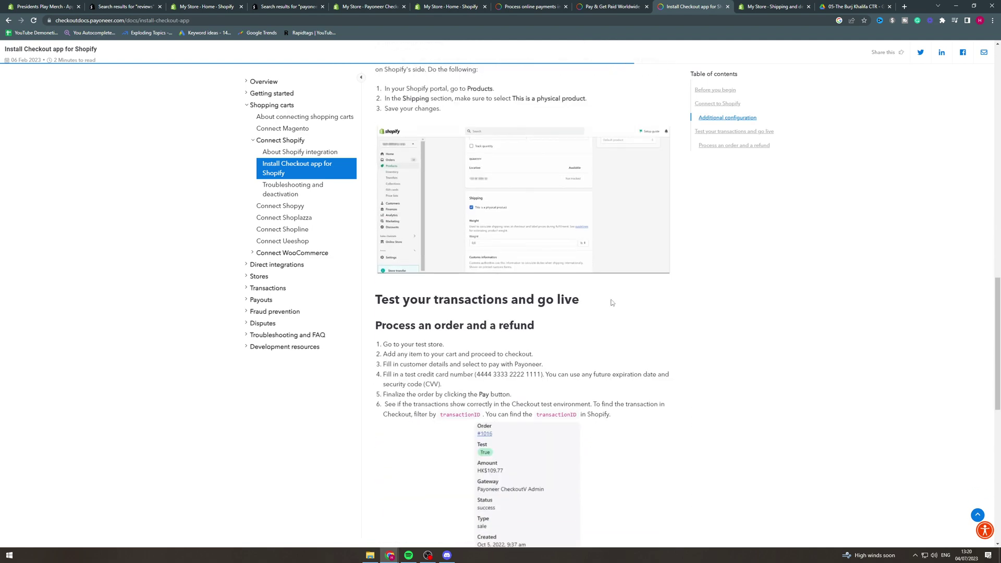
{"action": "scroll", "coordinate": [611, 302], "scroll_direction": "down", "scroll_amount": 2}
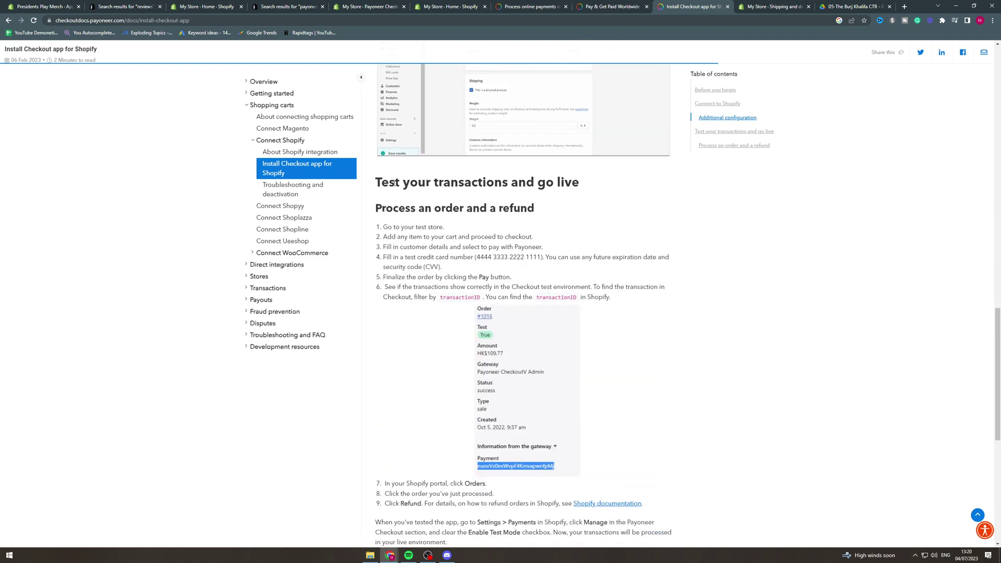
{"action": "left_click_drag", "start_coordinate": [392, 182], "coordinate": [459, 208]}
{"action": "left_click", "coordinate": [459, 208]}
{"action": "triple_click", "coordinate": [450, 208]}
{"action": "left_click", "coordinate": [469, 219]}
{"action": "scroll", "coordinate": [470, 237], "scroll_direction": "down", "scroll_amount": 1}
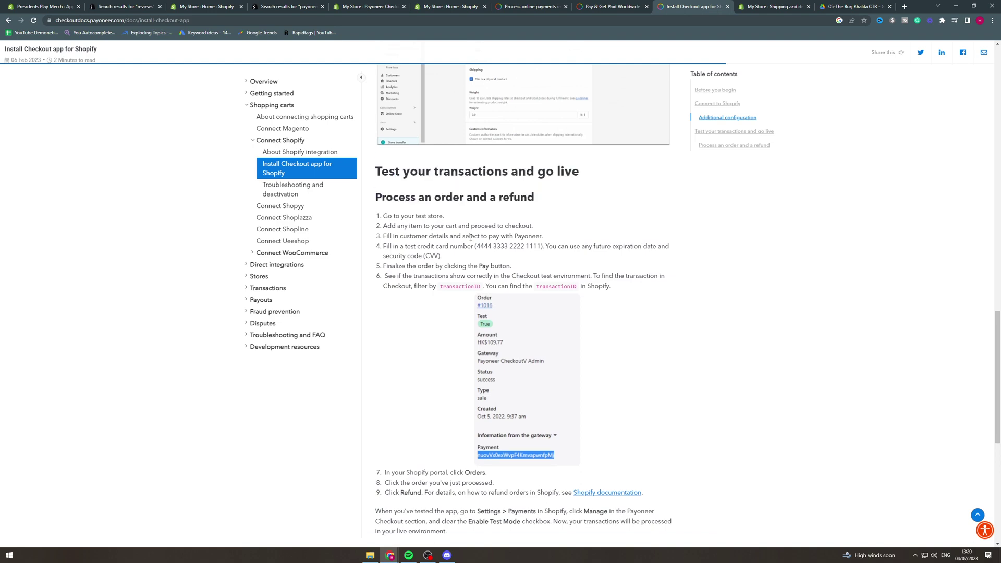
{"action": "scroll", "coordinate": [470, 237], "scroll_direction": "down", "scroll_amount": 3}
{"action": "scroll", "coordinate": [428, 296], "scroll_direction": "up", "scroll_amount": 1}
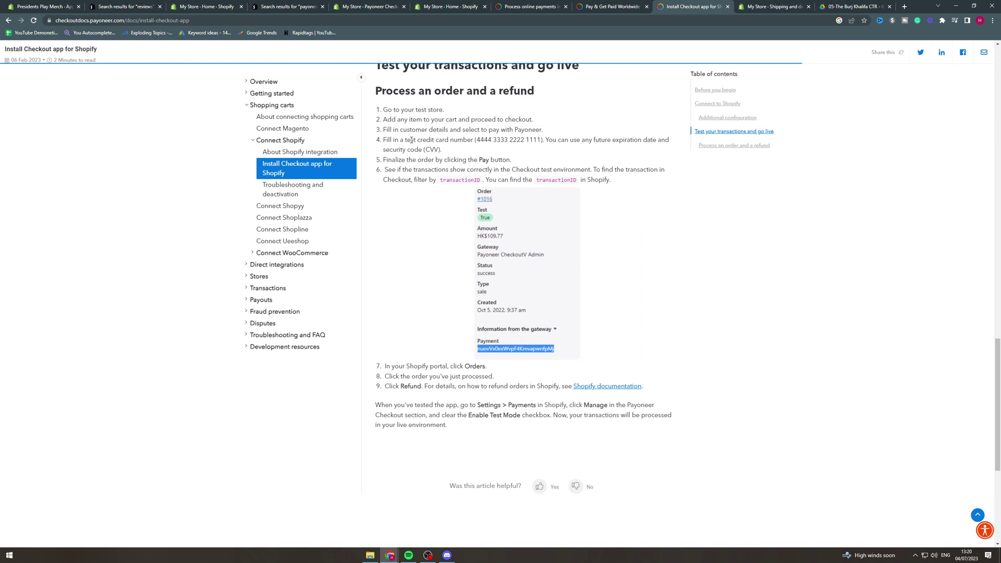
{"action": "scroll", "coordinate": [411, 140], "scroll_direction": "up", "scroll_amount": 2}
{"action": "scroll", "coordinate": [406, 125], "scroll_direction": "up", "scroll_amount": 5}
{"action": "scroll", "coordinate": [399, 105], "scroll_direction": "up", "scroll_amount": 5}
{"action": "scroll", "coordinate": [390, 83], "scroll_direction": "up", "scroll_amount": 3}
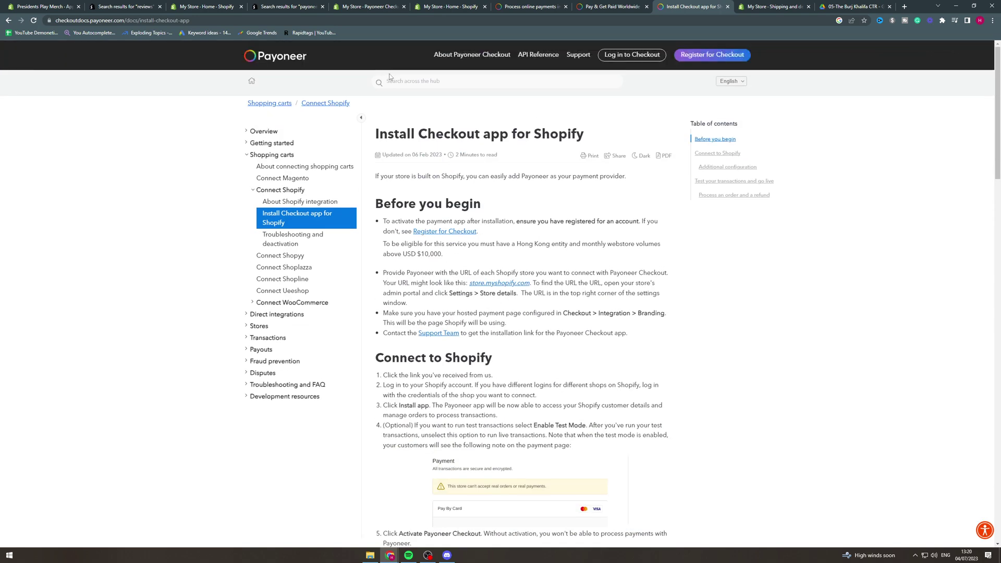